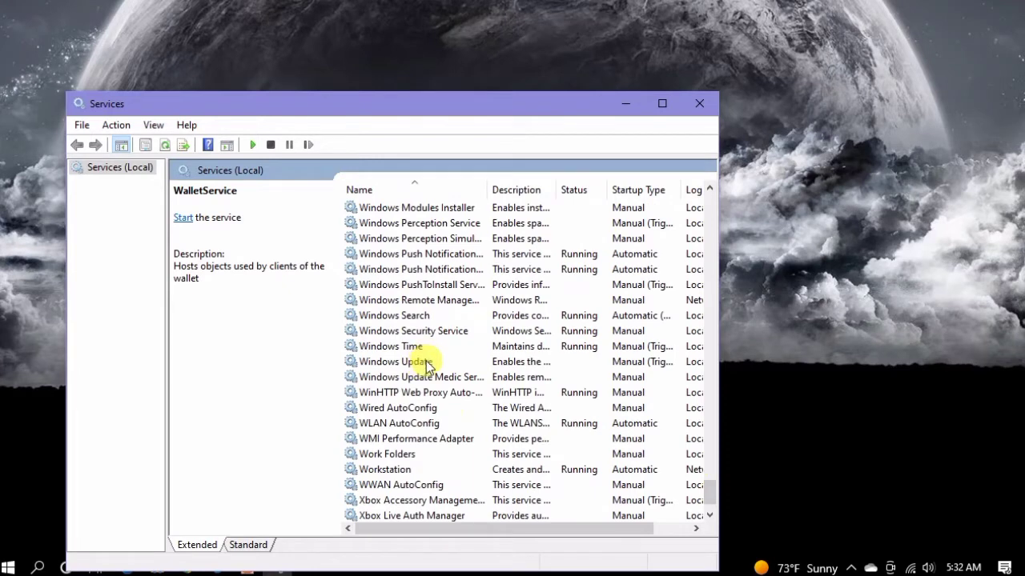
Step: Set the Windows Update service's startup type to Disabled, apply the change, and close the Services window
click(426, 364)
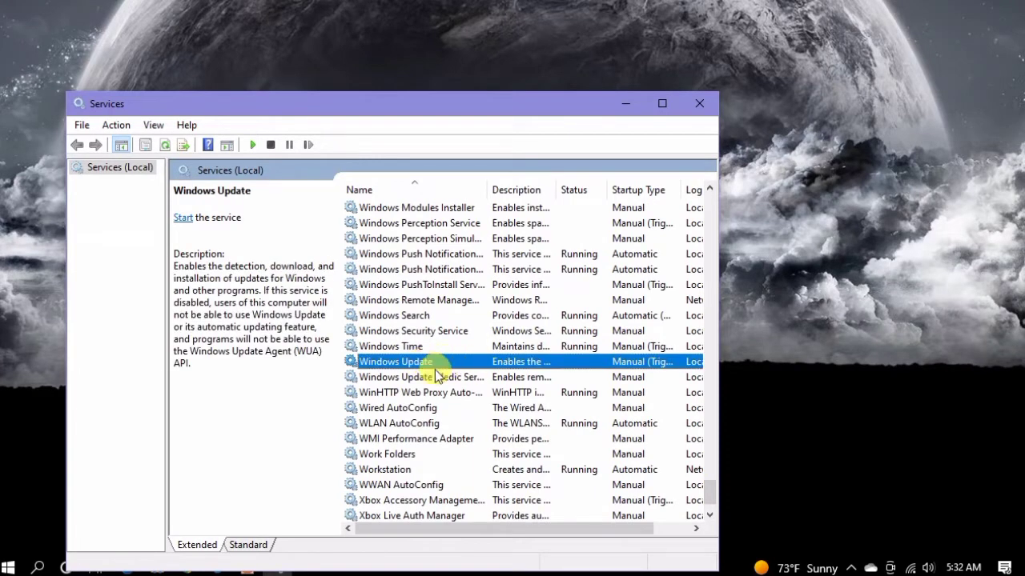
right_click(496, 362)
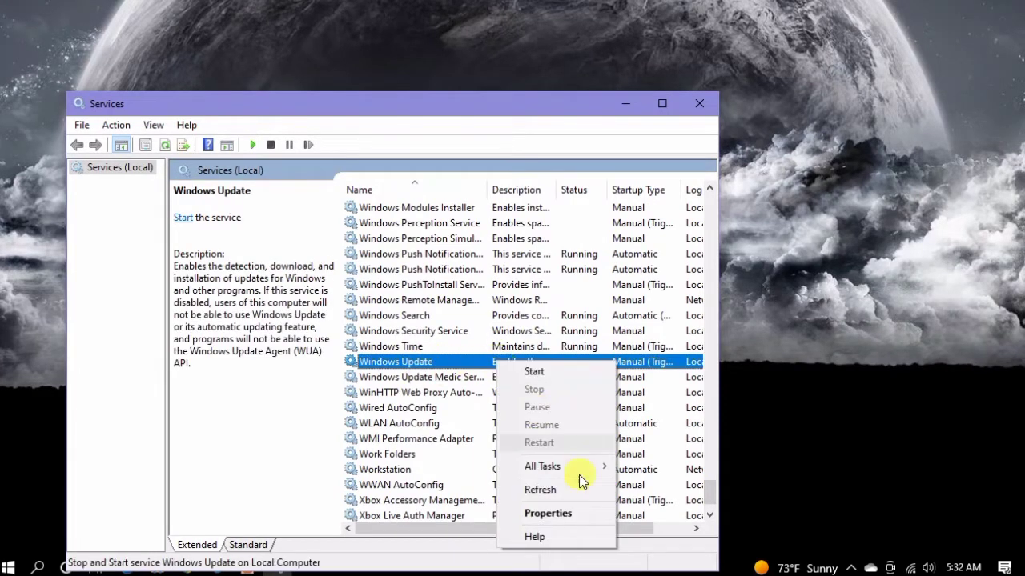
click(589, 517)
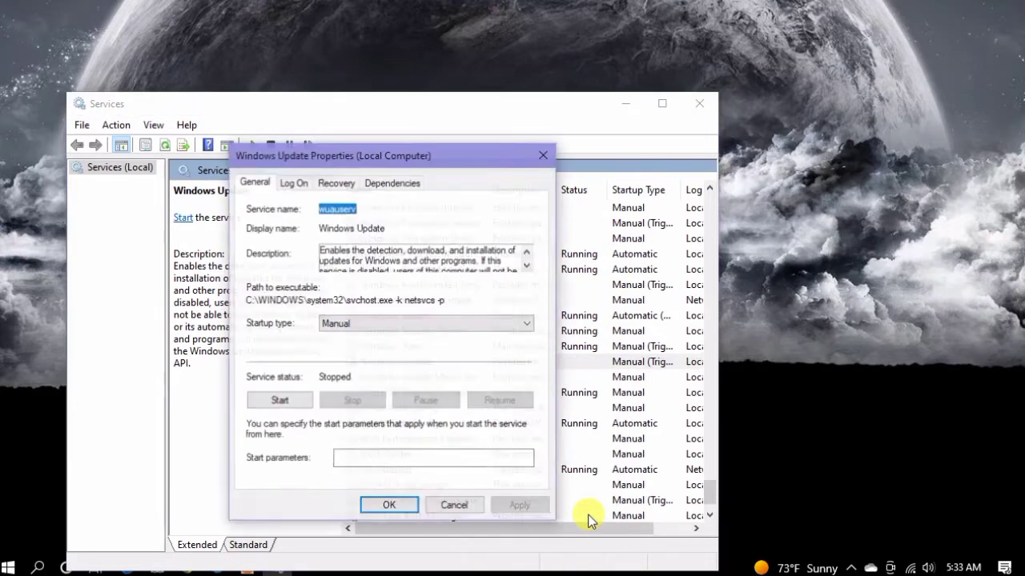
click(389, 323)
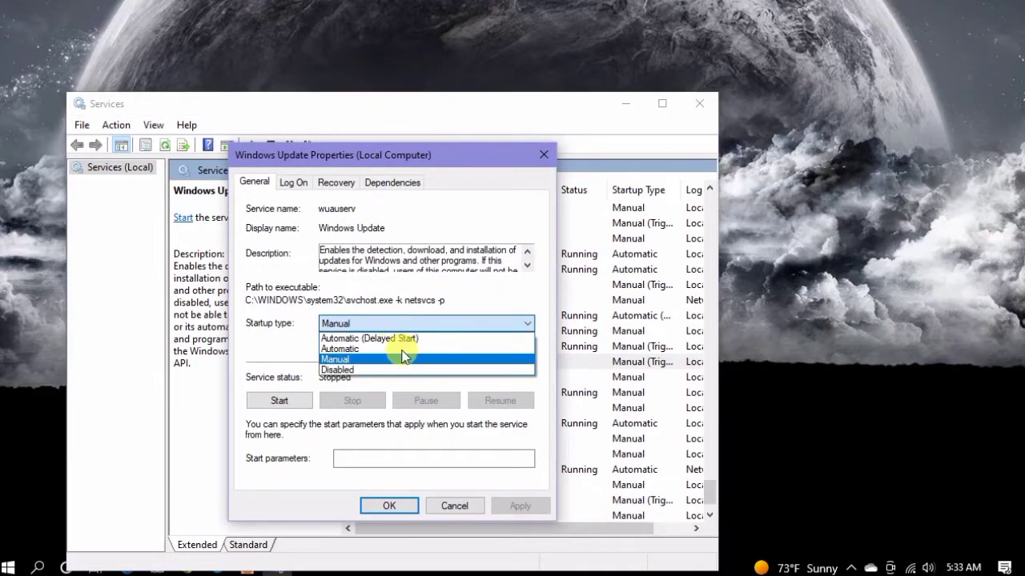
click(376, 373)
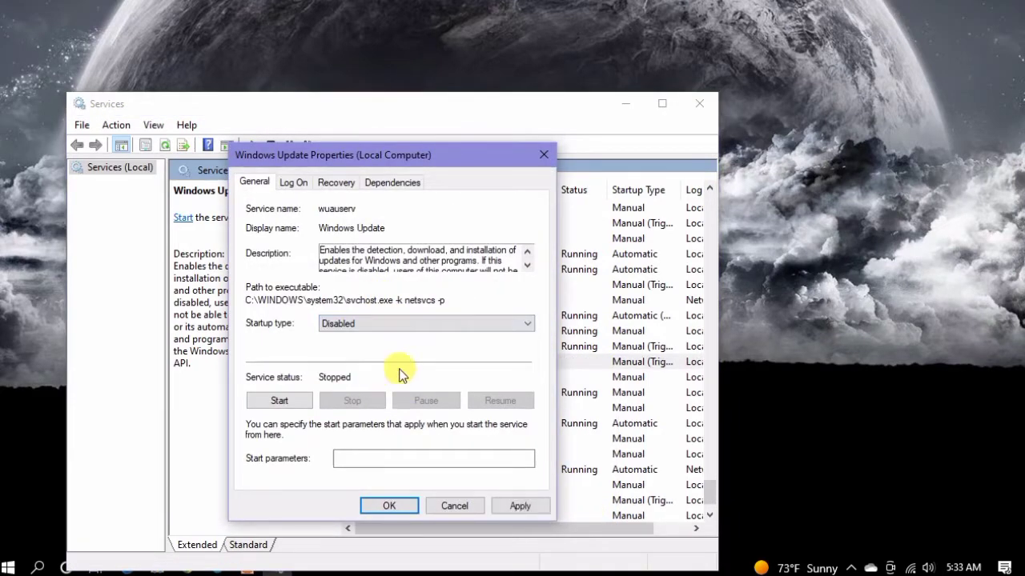
click(518, 504)
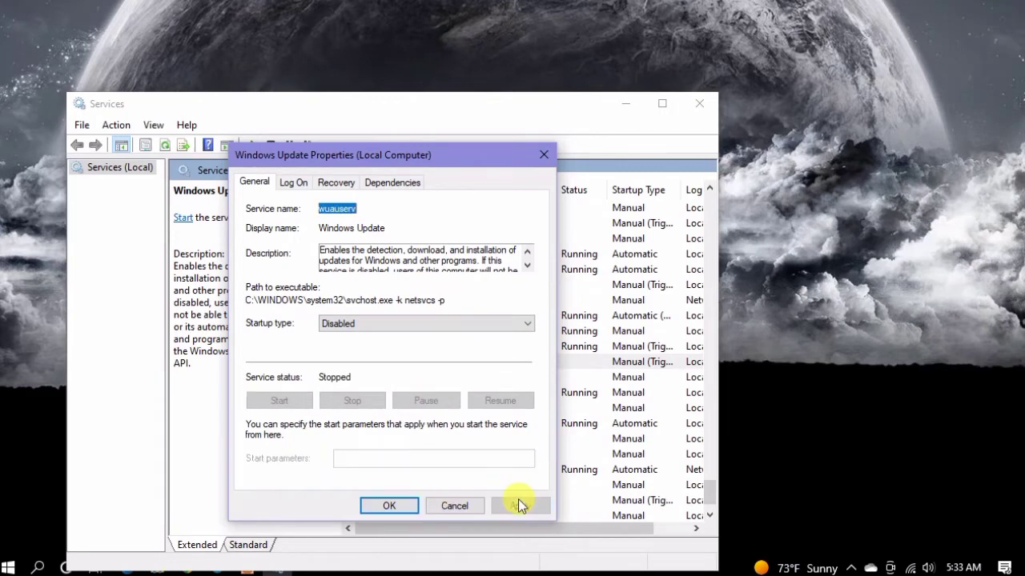
click(409, 508)
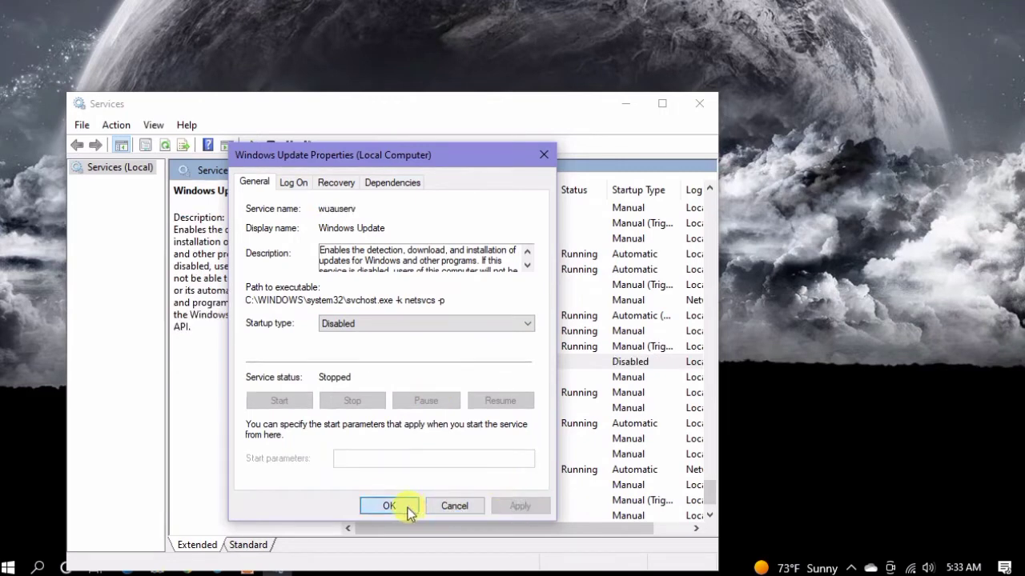
click(693, 115)
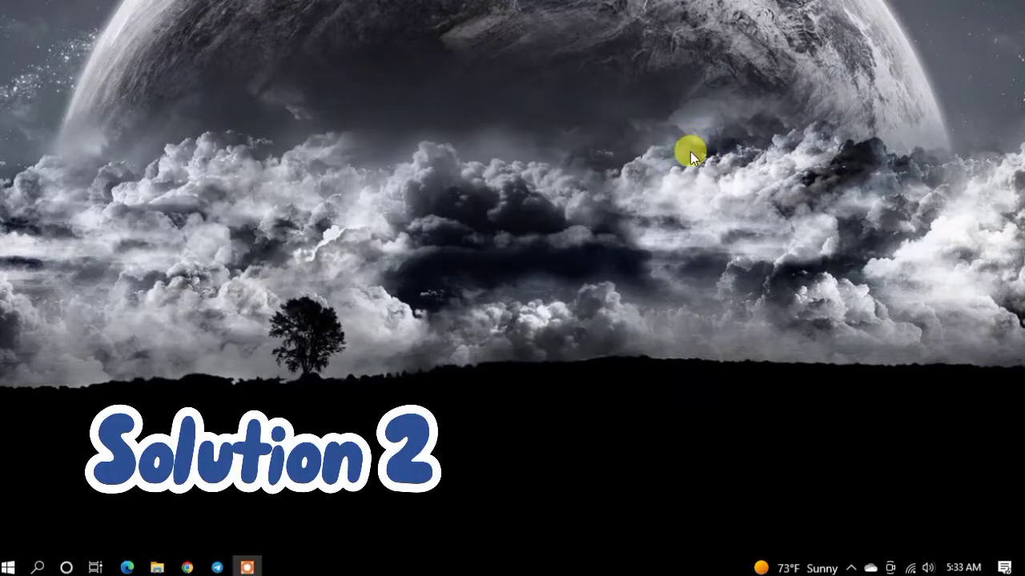
right_click(690, 152)
click(657, 199)
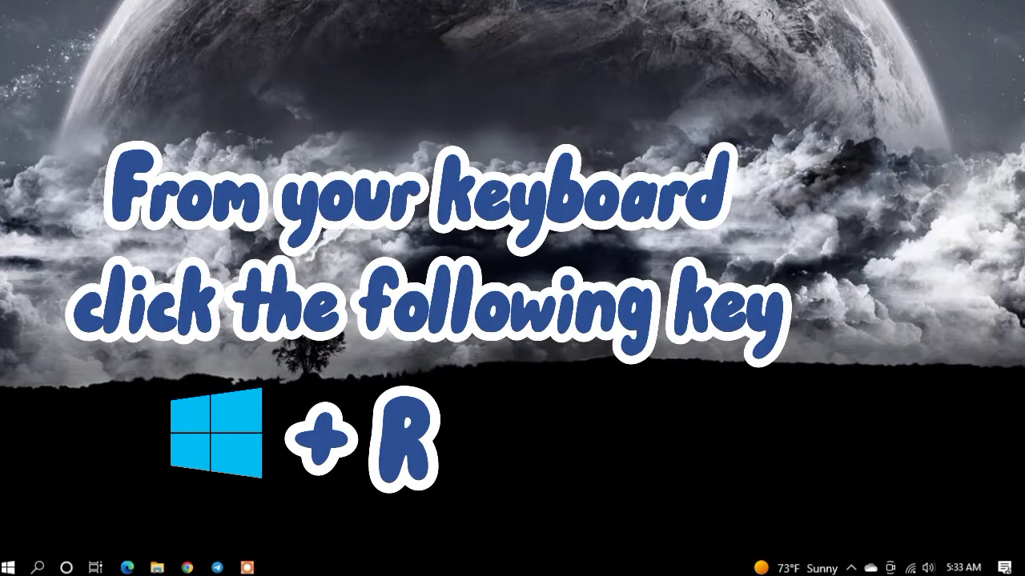
Step: Open the Registry Editor by running regedit from the Run dialog
key(super+r)
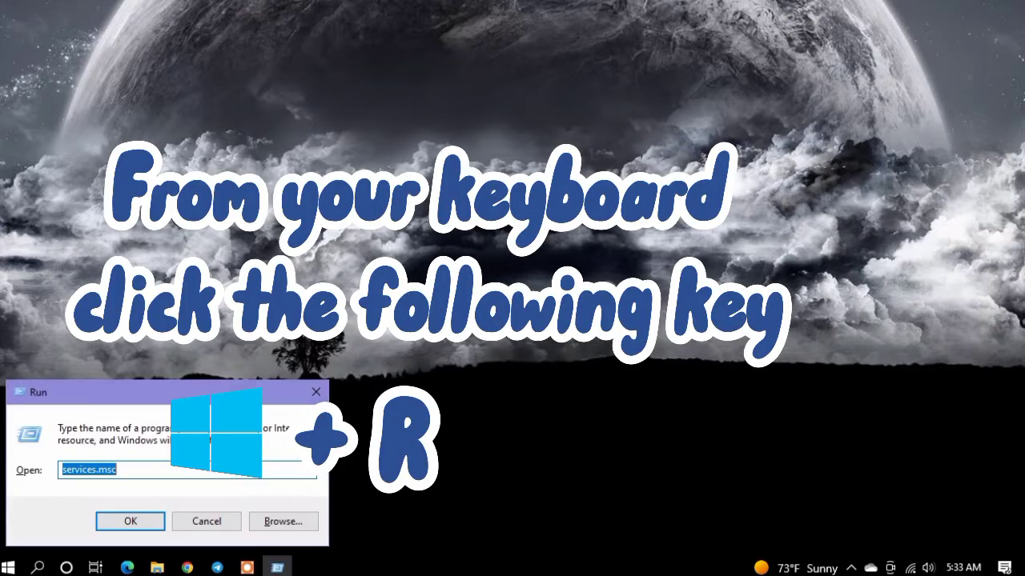
key(BackSpace)
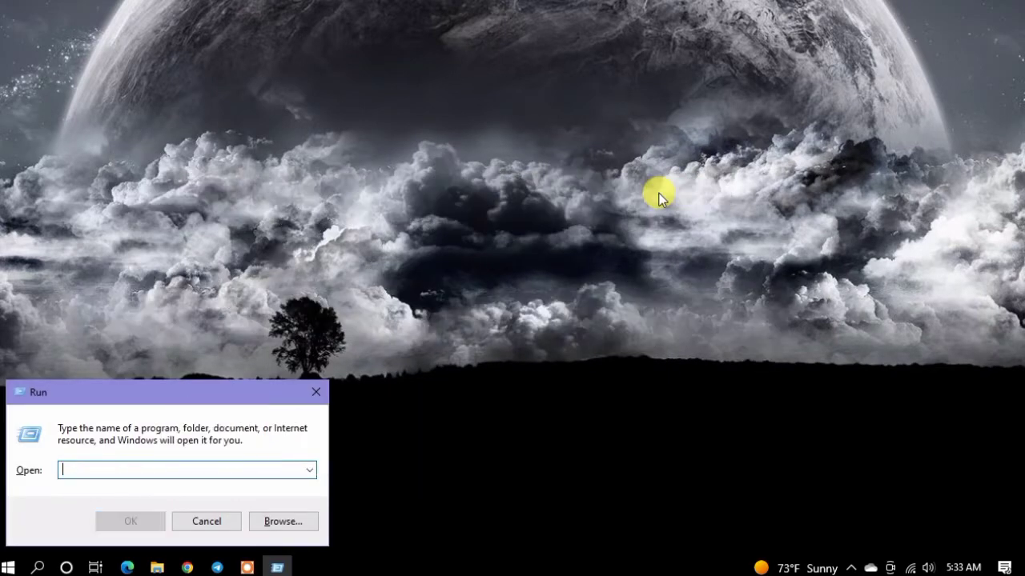
text(regedit)
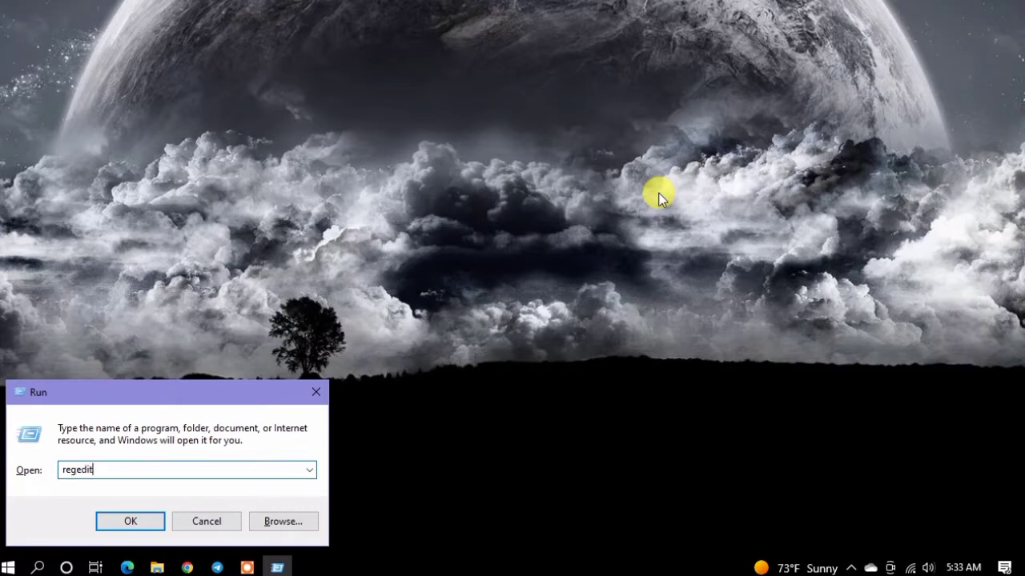
key(Return)
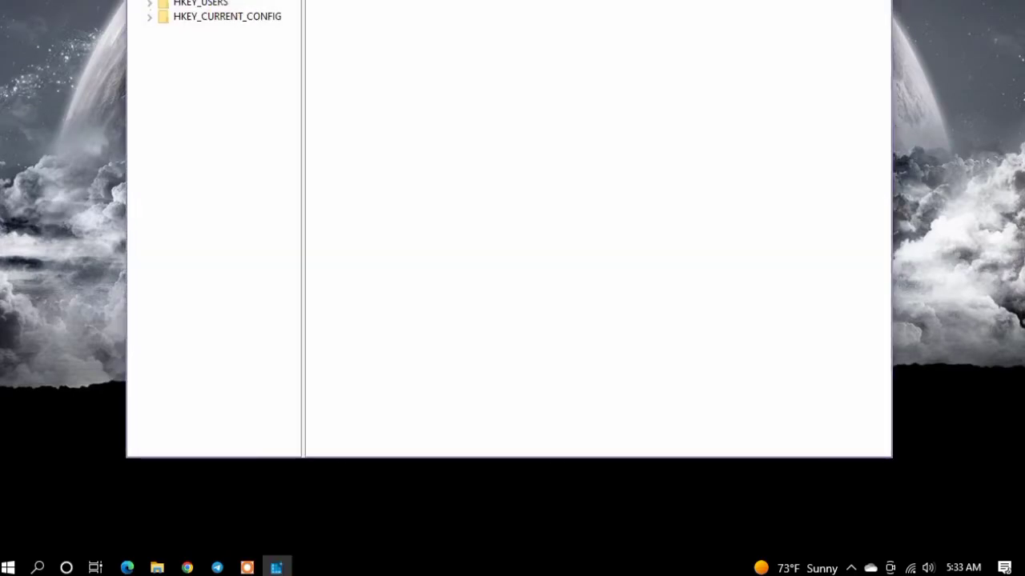
Step: Shrink and reposition the Registry Editor window so that all of it fits on the desktop
drag(291, 2, 299, 25)
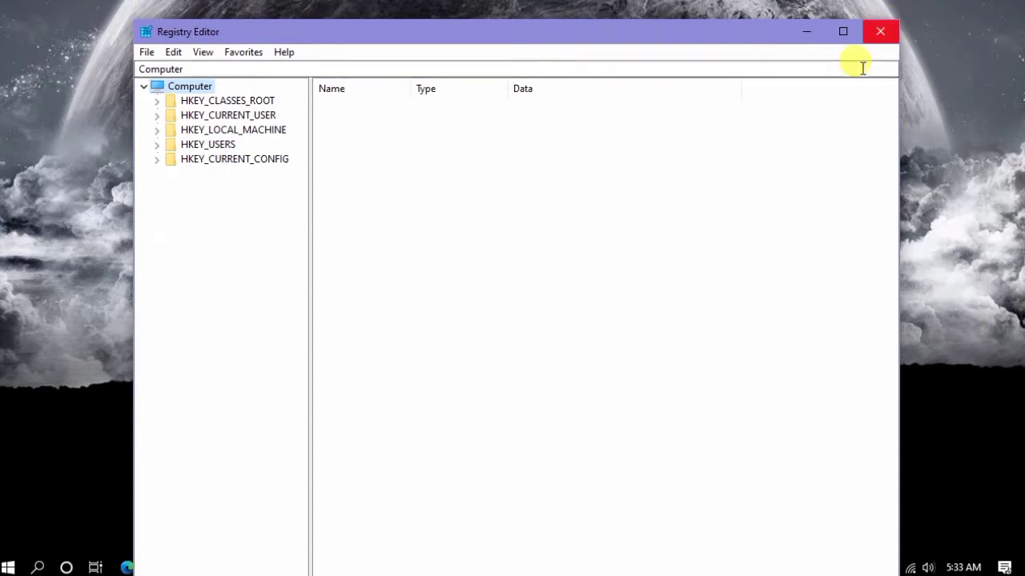
drag(732, 32, 632, 0)
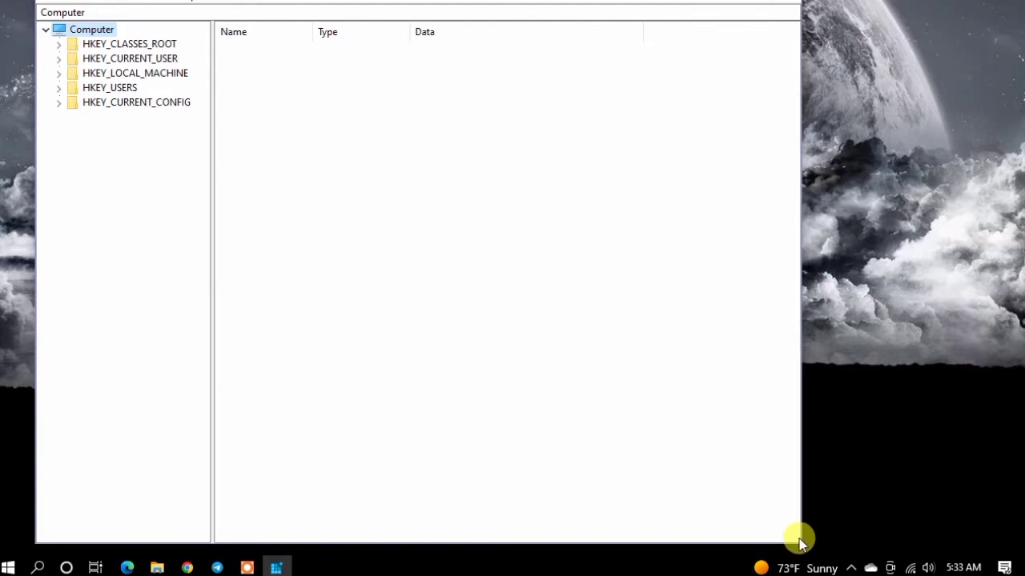
drag(798, 545, 726, 451)
drag(426, 0, 474, 42)
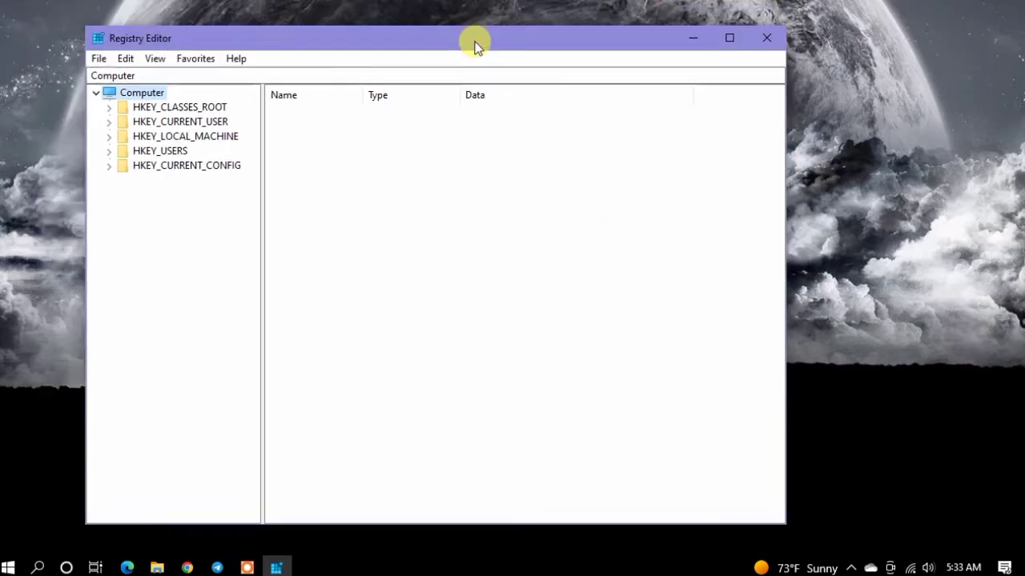
Step: Expand HKEY_LOCAL_MACHINE and its SOFTWARE key in the registry tree
click(149, 154)
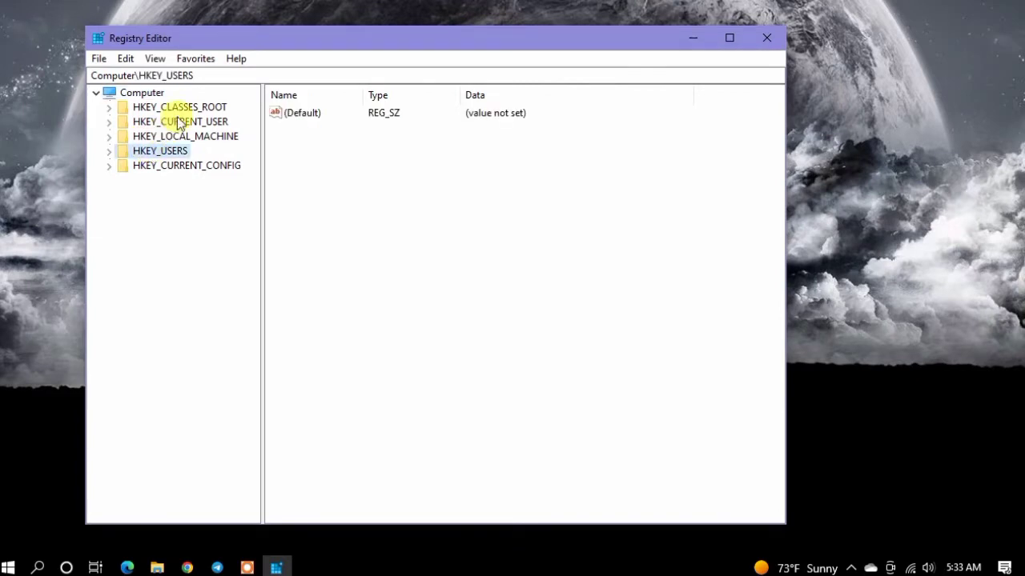
click(173, 136)
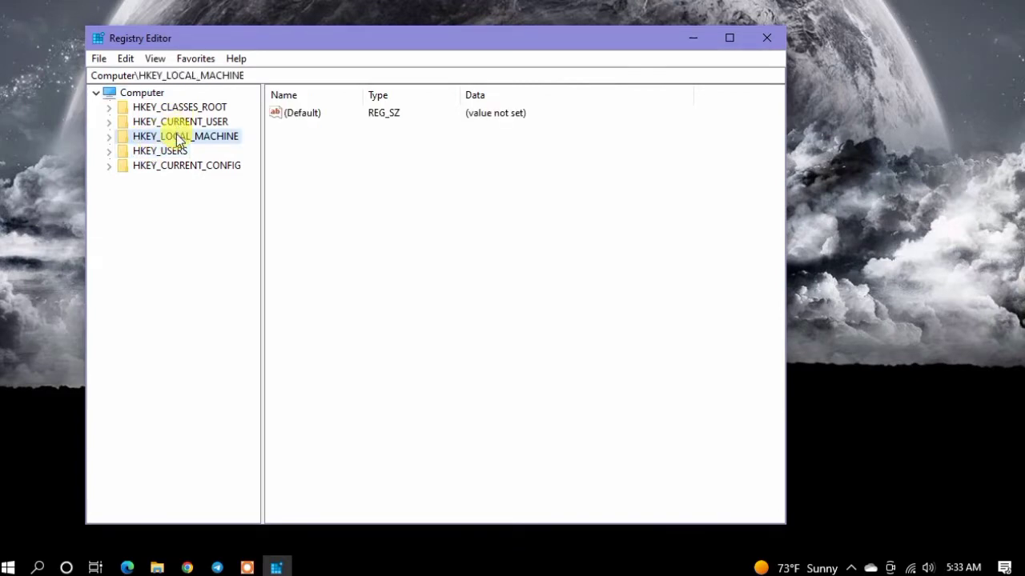
click(109, 137)
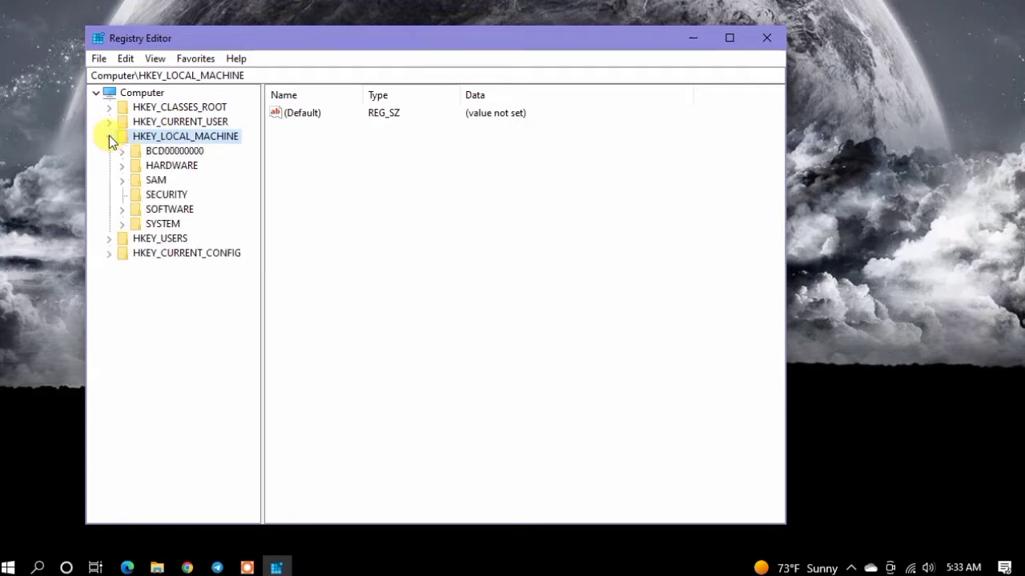
click(160, 209)
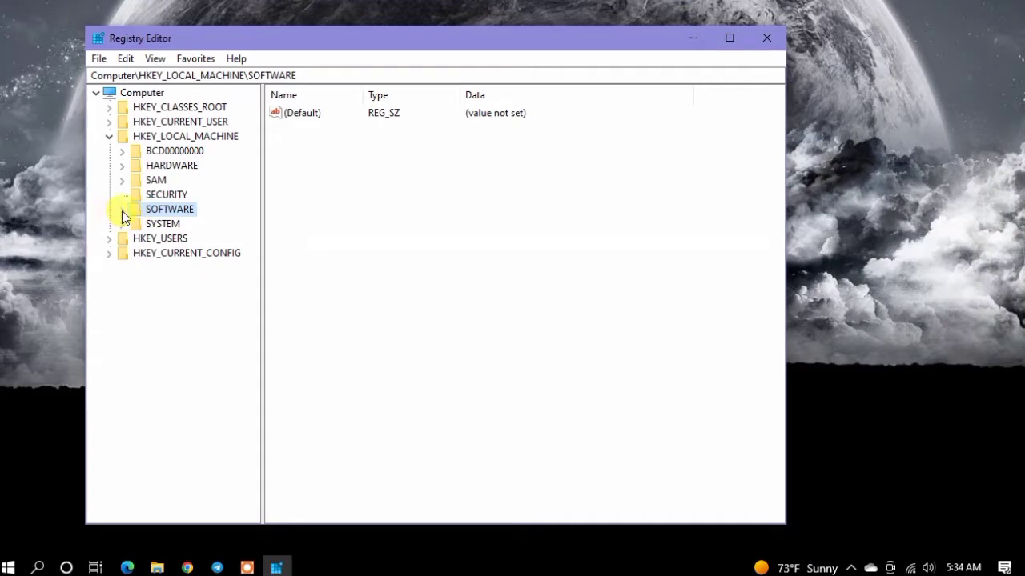
click(121, 210)
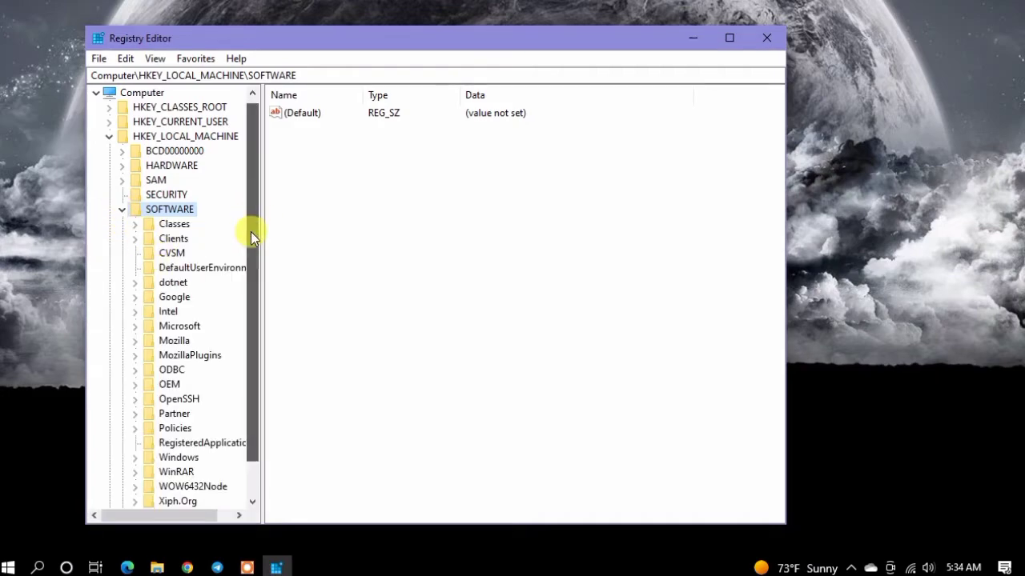
Step: Expand the Policies key under SOFTWARE and the Microsoft key inside it
scroll(251, 231, down, 1)
click(167, 398)
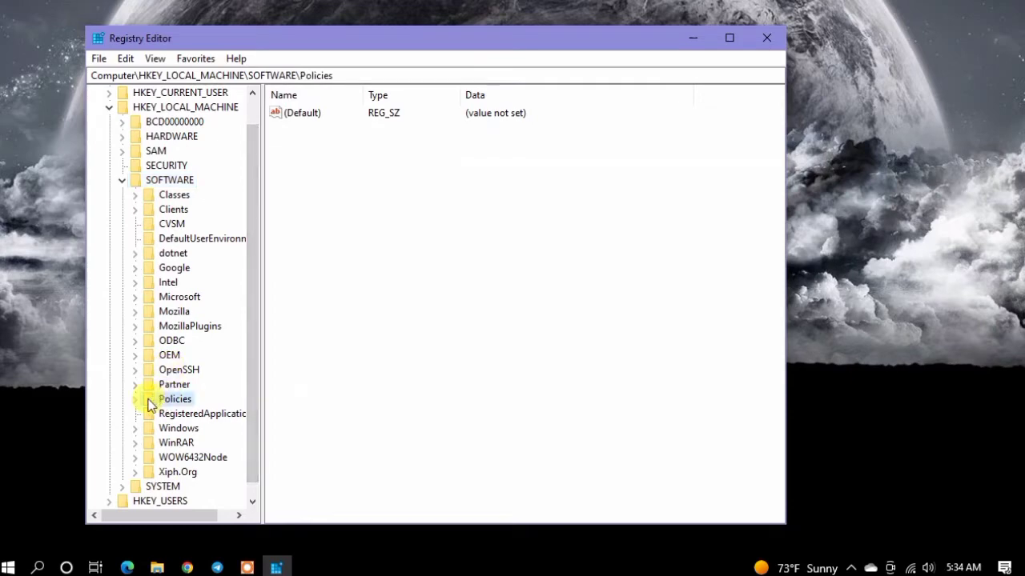
click(135, 400)
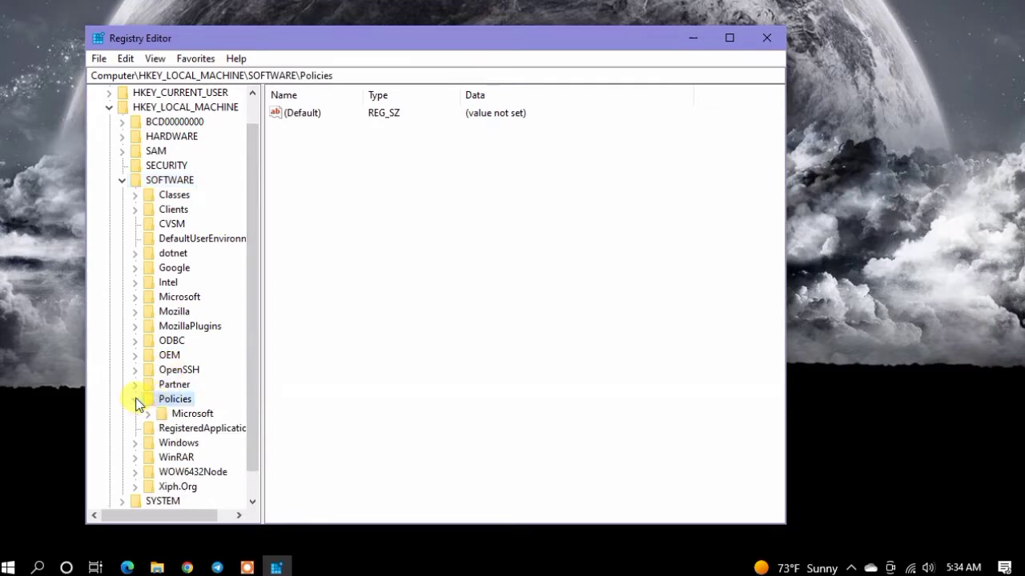
click(200, 414)
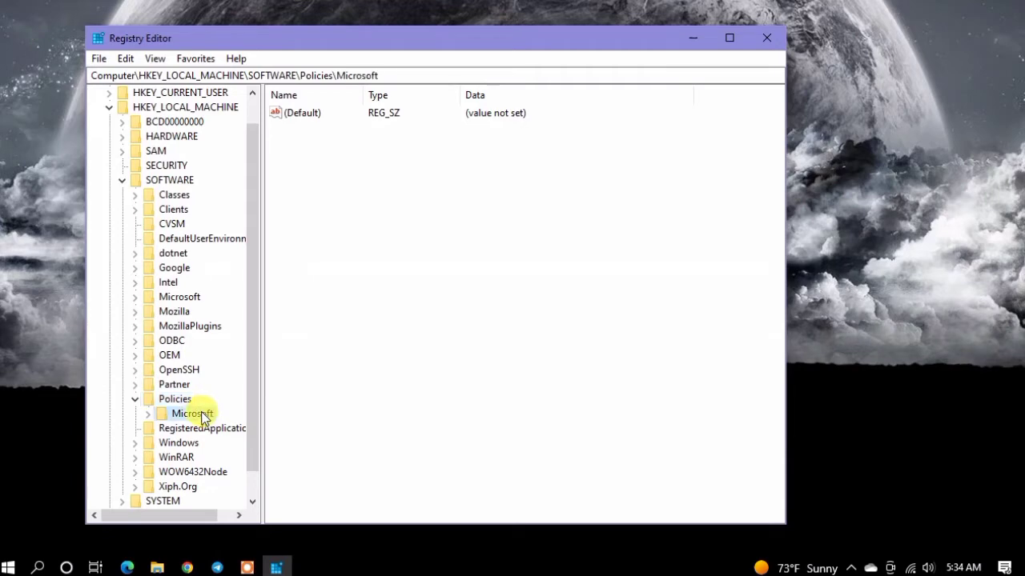
click(145, 414)
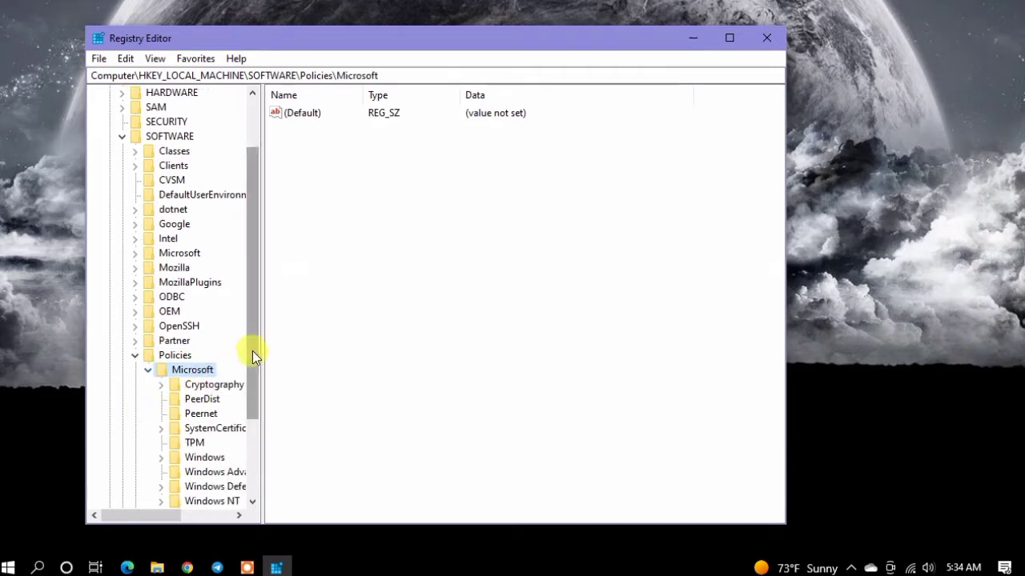
Step: Select the Windows key under HKEY_LOCAL_MACHINE\SOFTWARE\Policies\Microsoft
drag(252, 351, 253, 365)
click(175, 325)
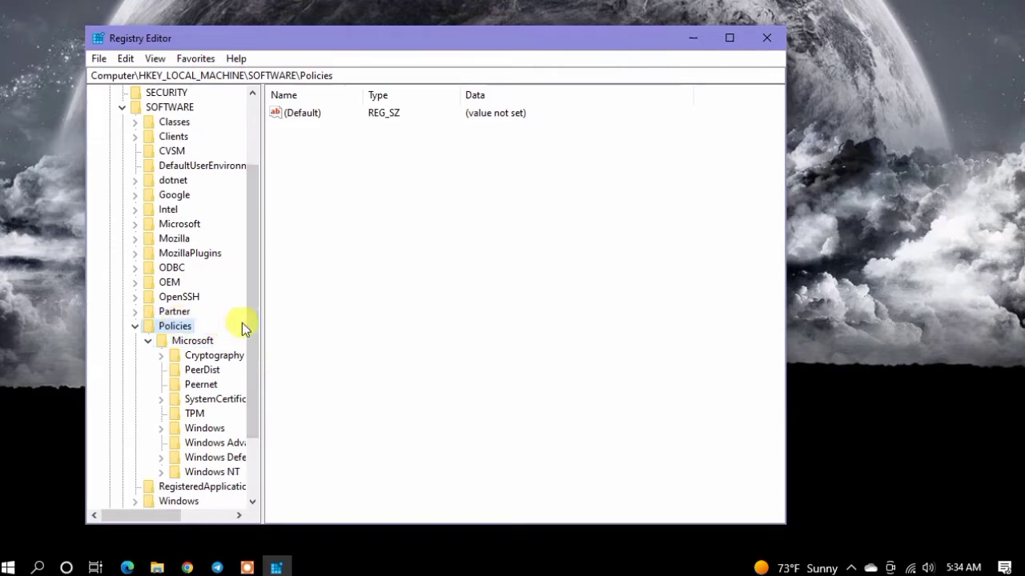
drag(255, 319, 253, 358)
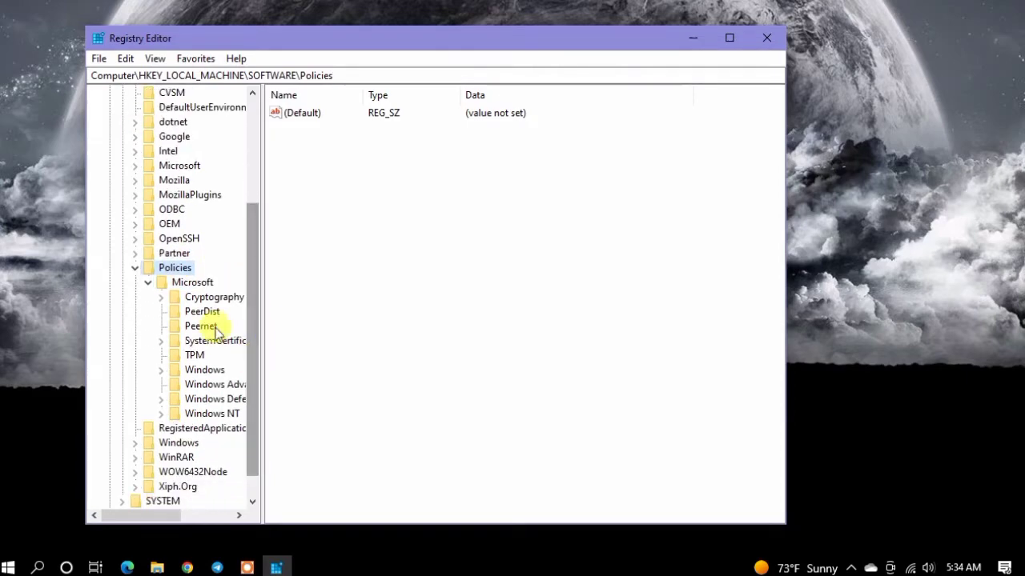
click(177, 281)
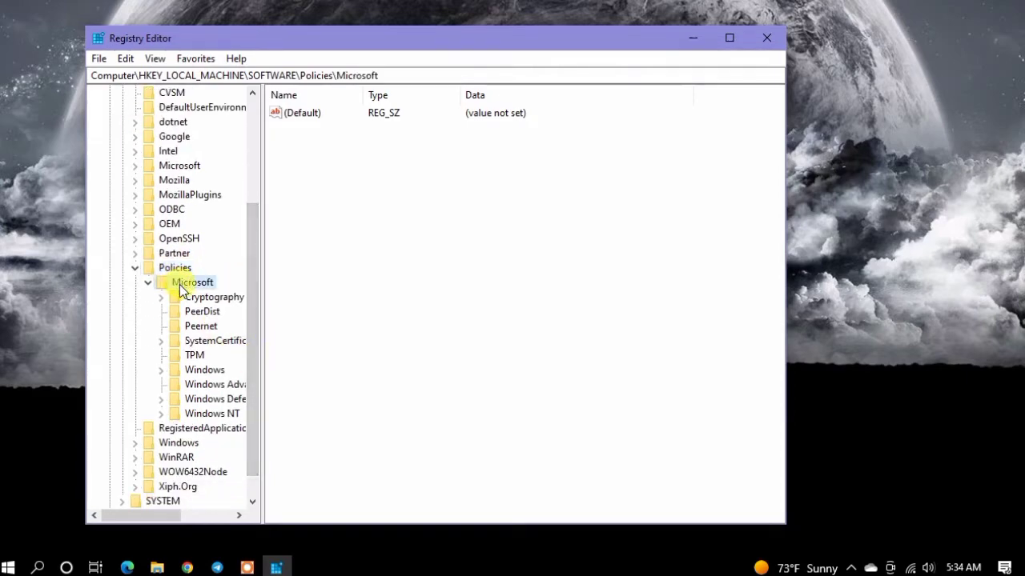
click(192, 369)
scroll(156, 320, down, 1)
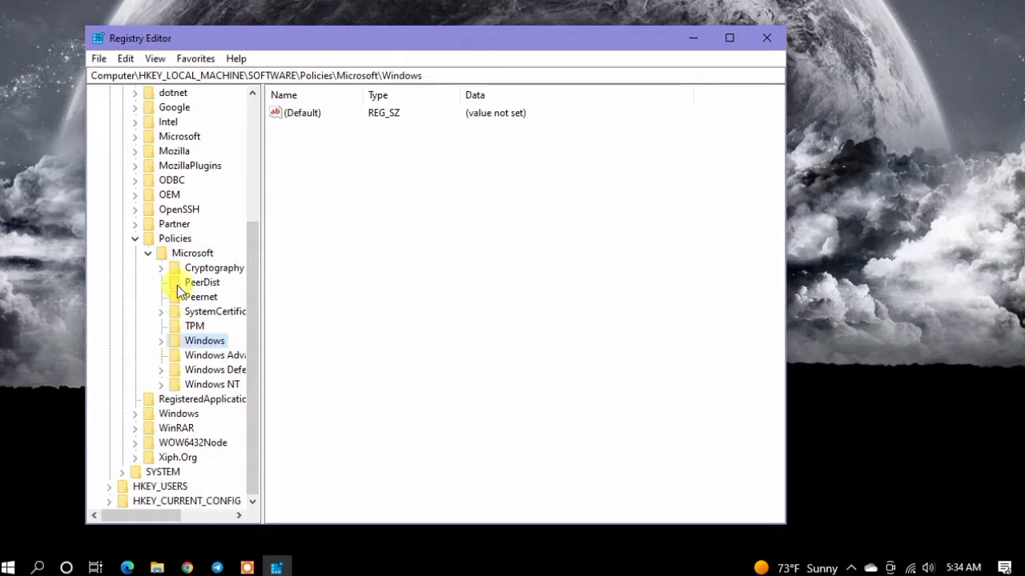
Step: Create a new key inside the Windows key under Policies\Microsoft
right_click(189, 340)
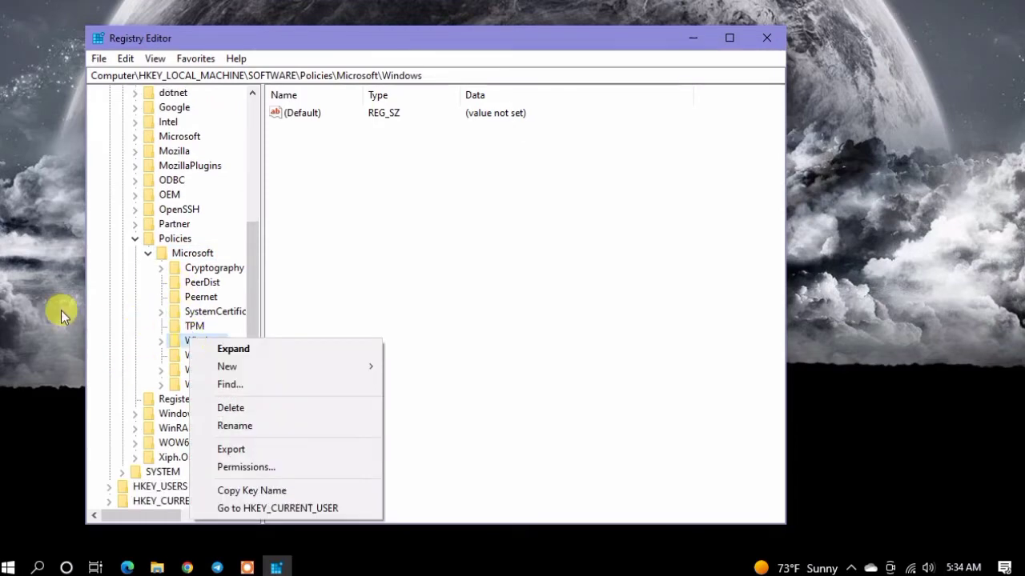
mouse_move(344, 370)
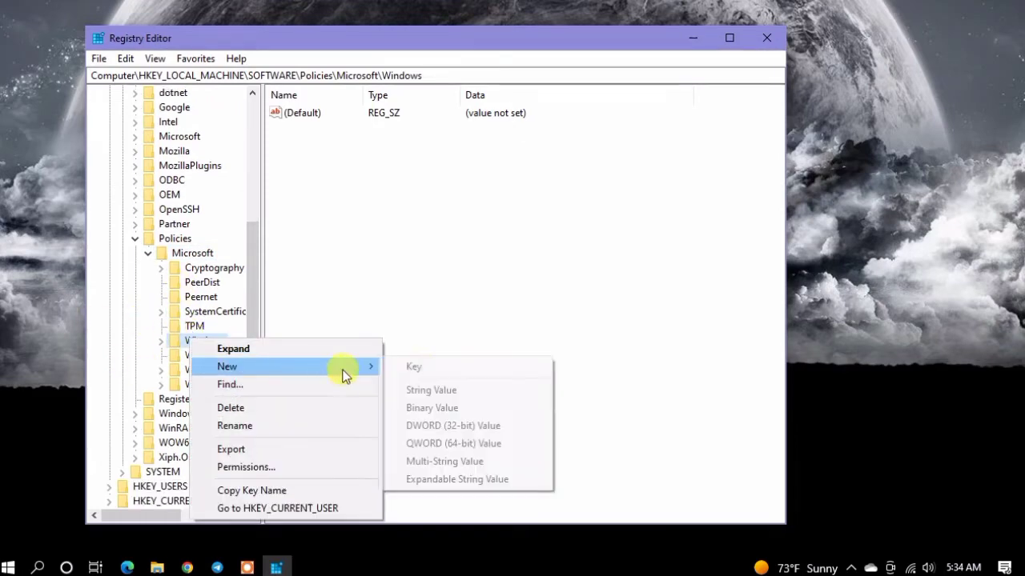
click(430, 373)
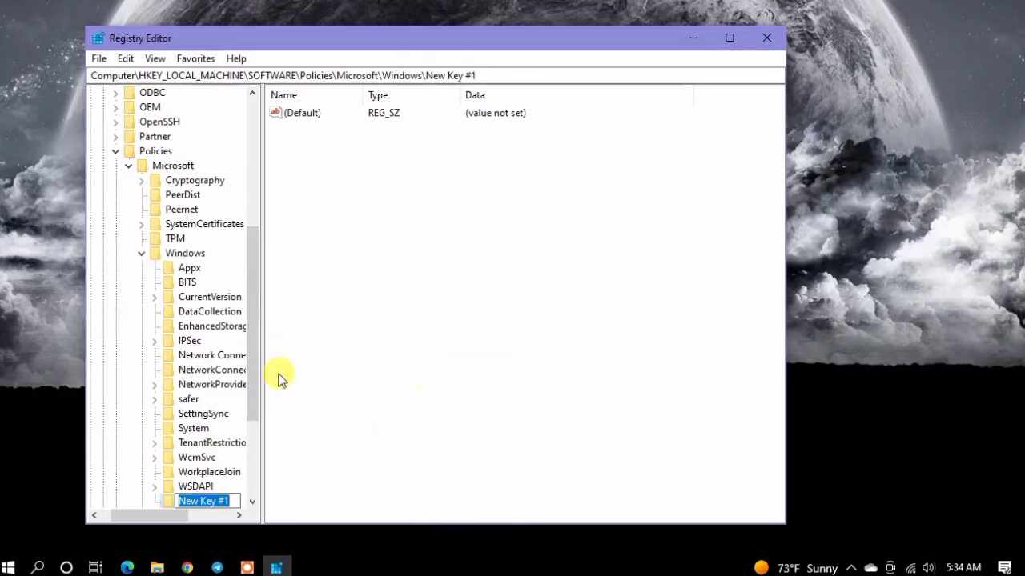
Step: Rename the newly created key inside the Windows policies key as WindowsUpdate
scroll(256, 365, down, 1)
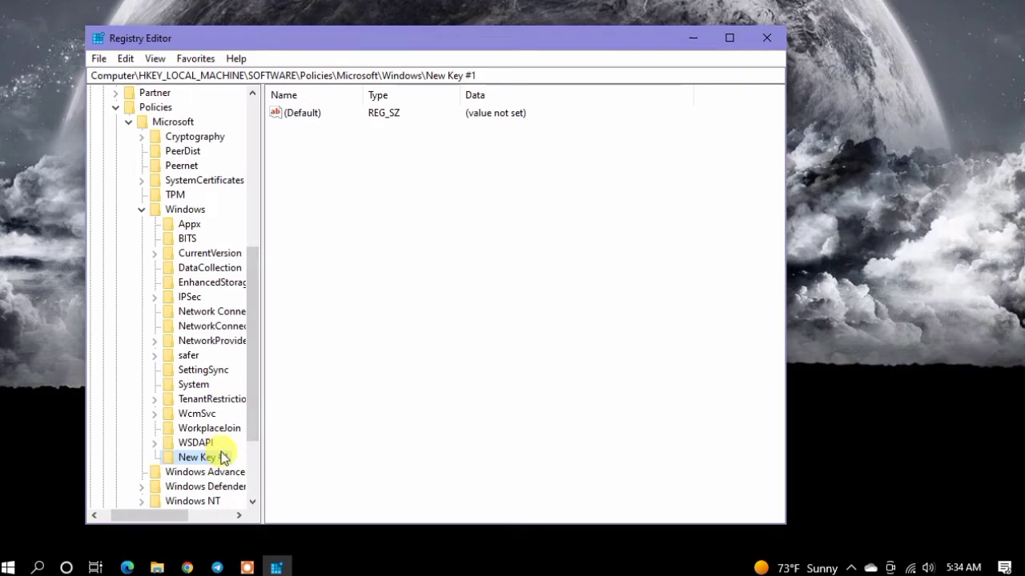
click(224, 455)
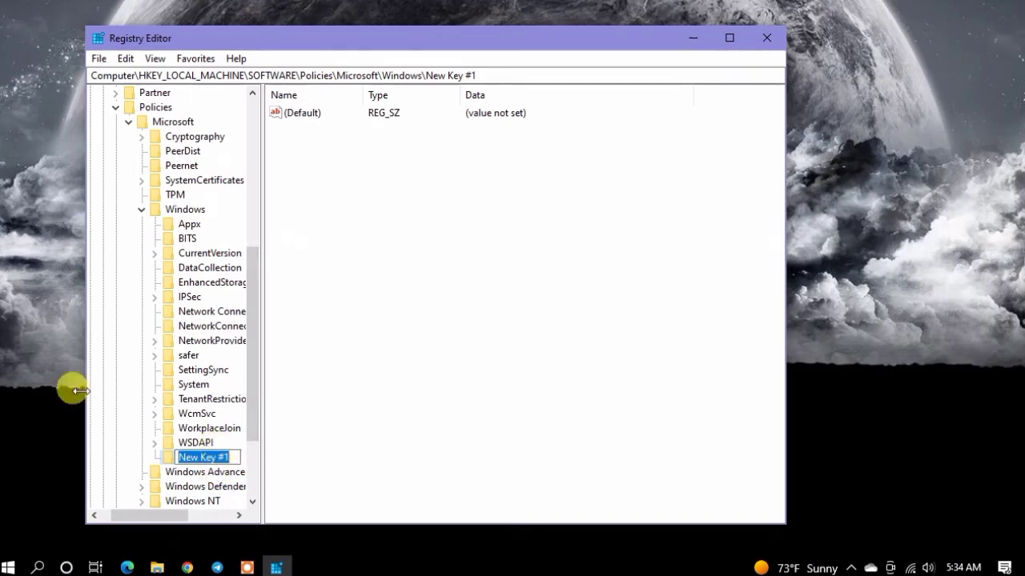
key(BackSpace)
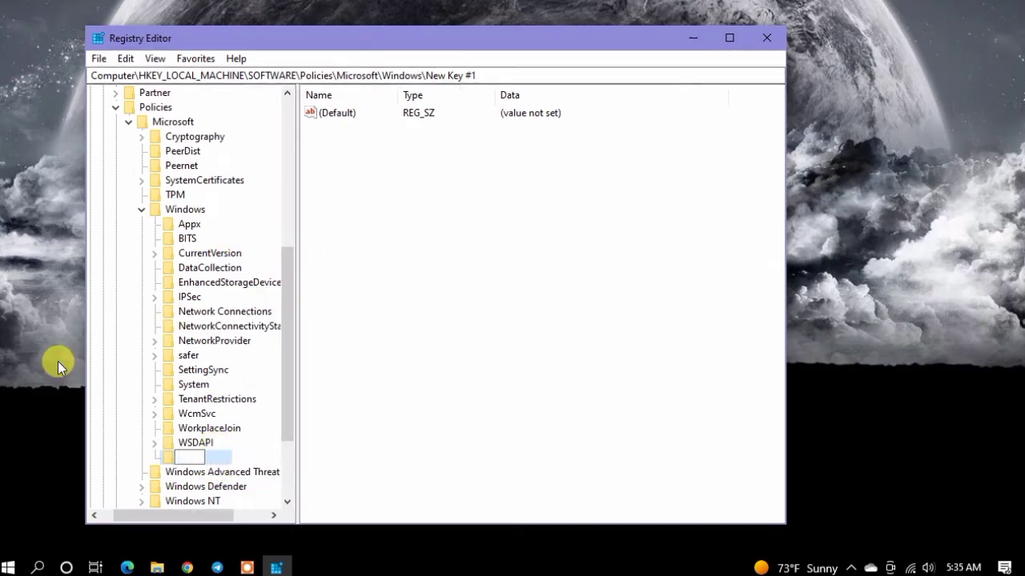
text(WindowsUpdate)
key(Return)
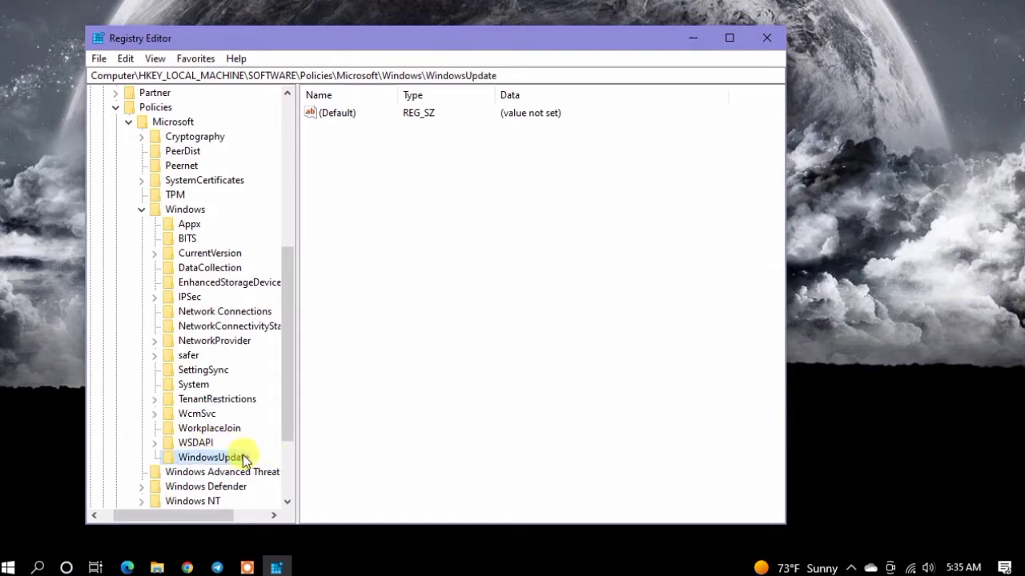
Step: Create a new key named AU inside the WindowsUpdate key
right_click(245, 457)
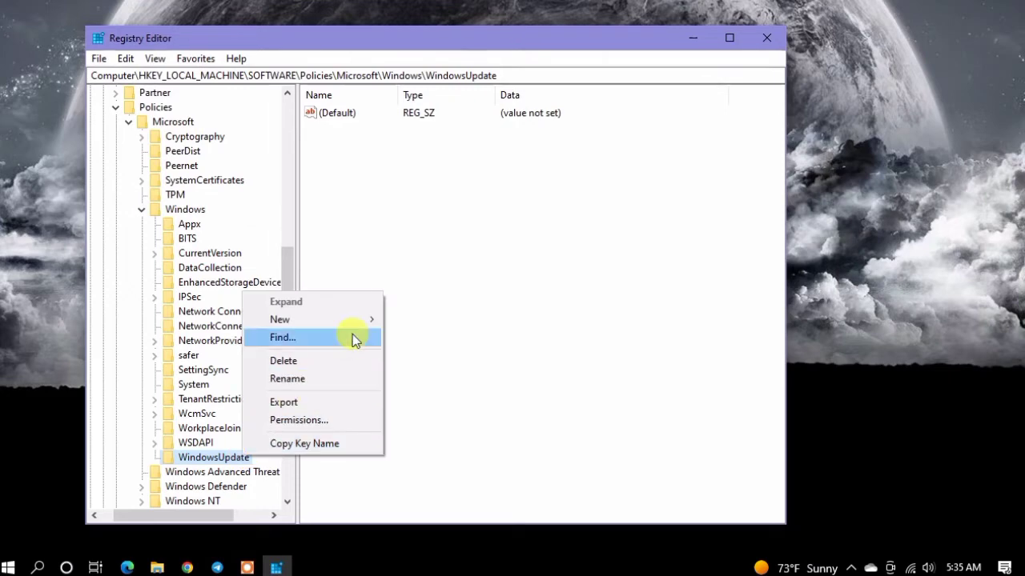
mouse_move(349, 320)
click(416, 327)
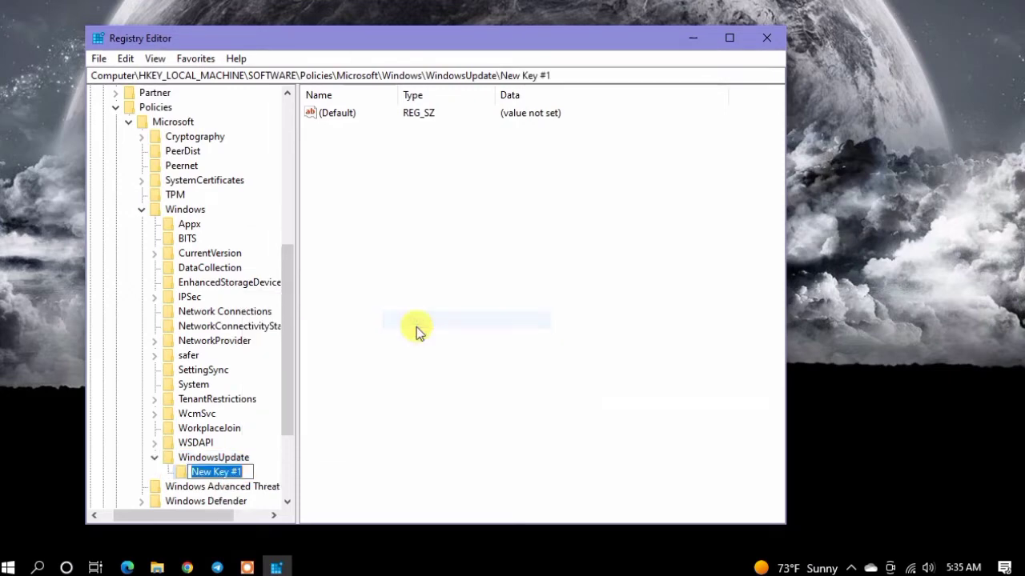
key(BackSpace)
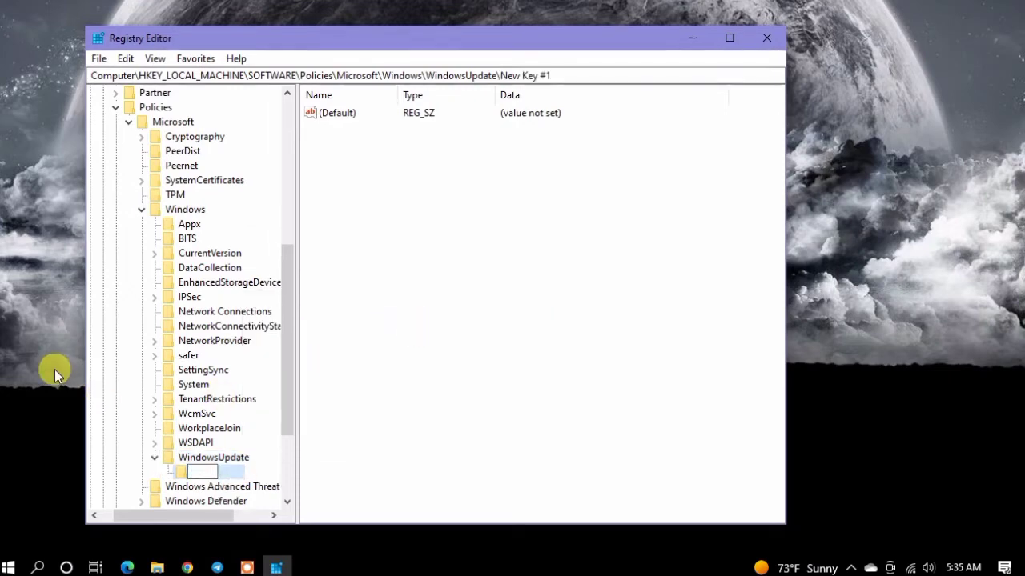
text(AU)
key(Return)
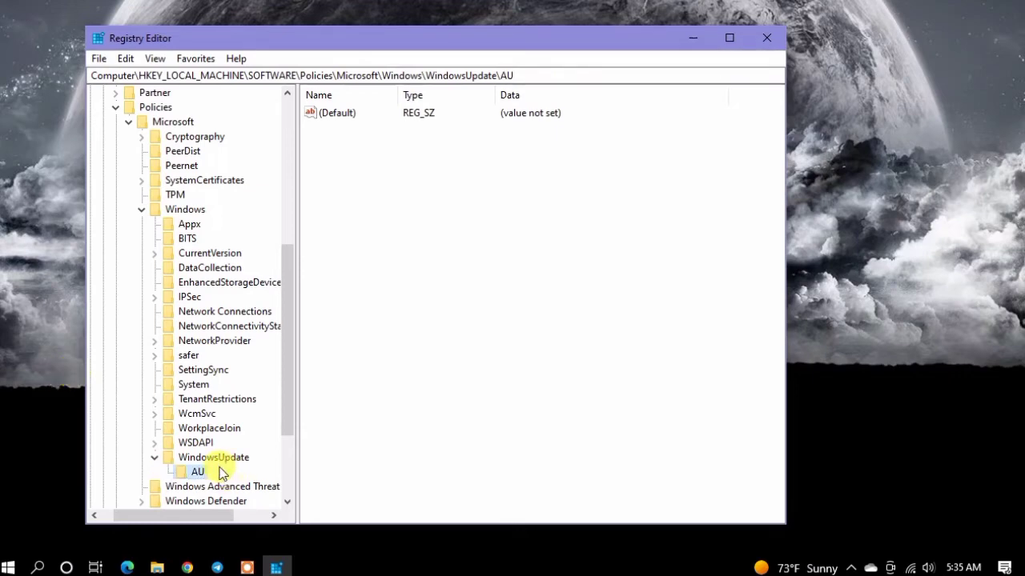
Step: Create a new DWORD (32-bit) value inside the AU key
click(409, 289)
click(193, 470)
click(487, 217)
right_click(488, 216)
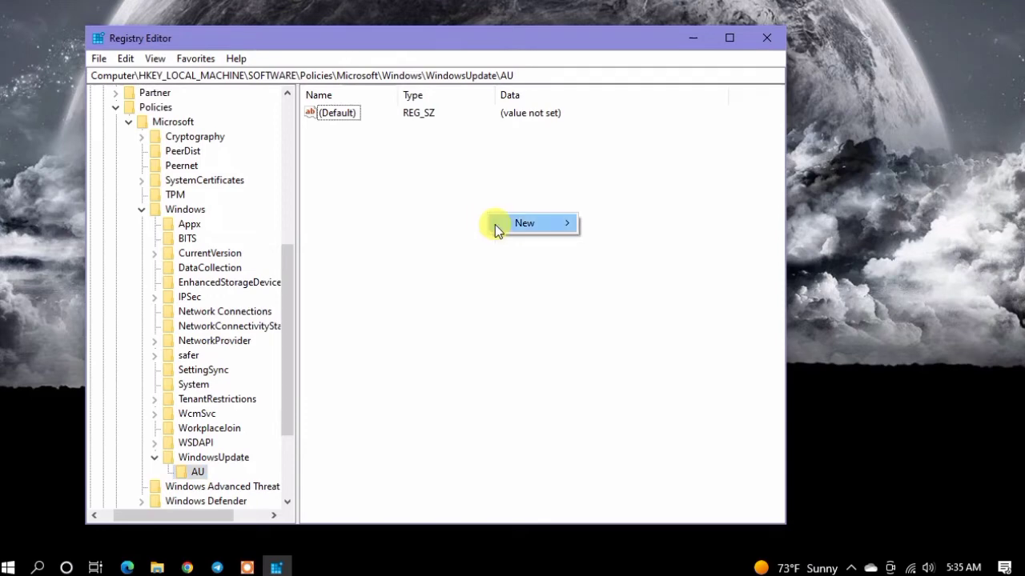
mouse_move(517, 225)
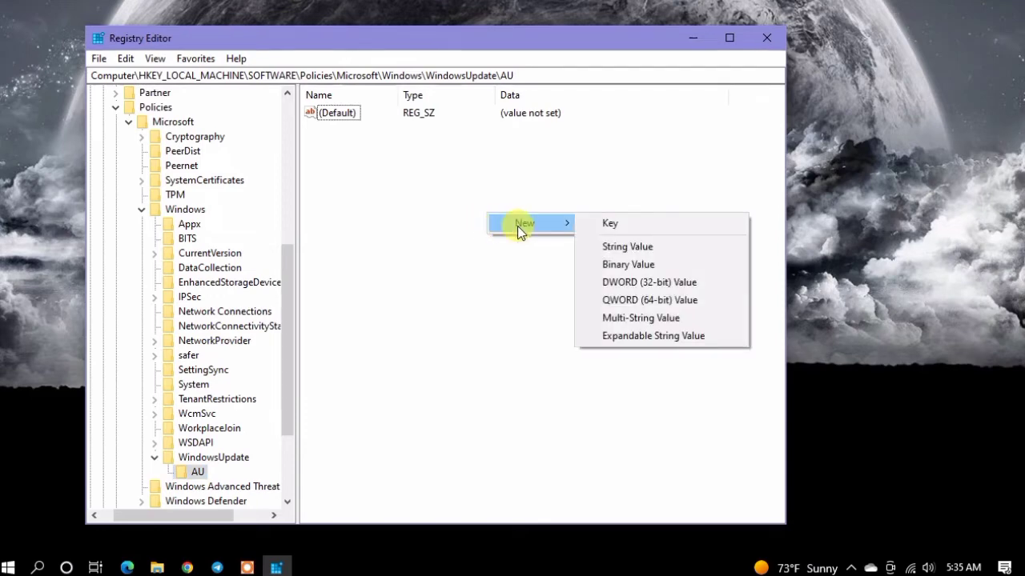
click(624, 284)
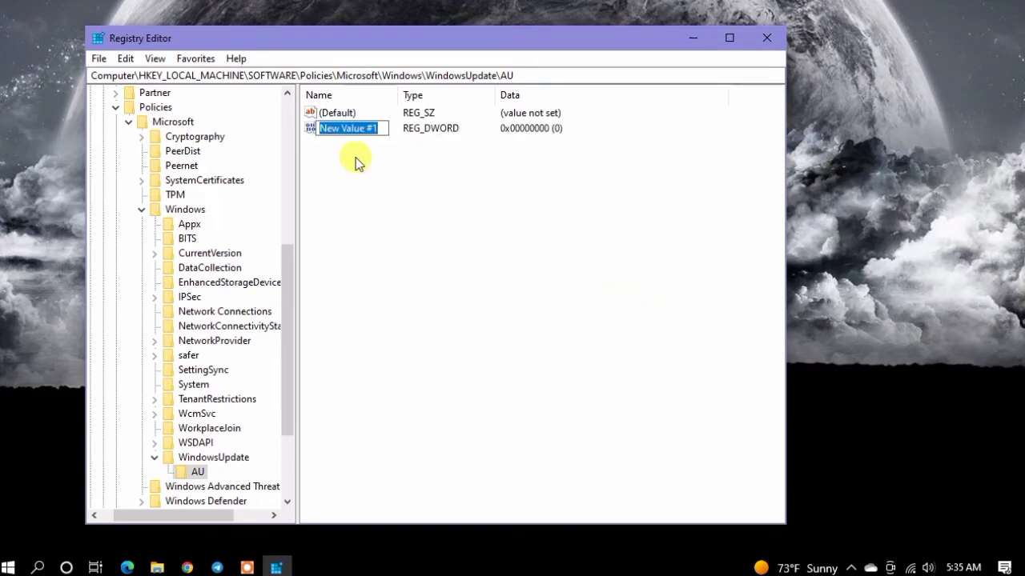
Step: Name the new DWORD value in the AU key NoAutoUpdate
key(BackSpace)
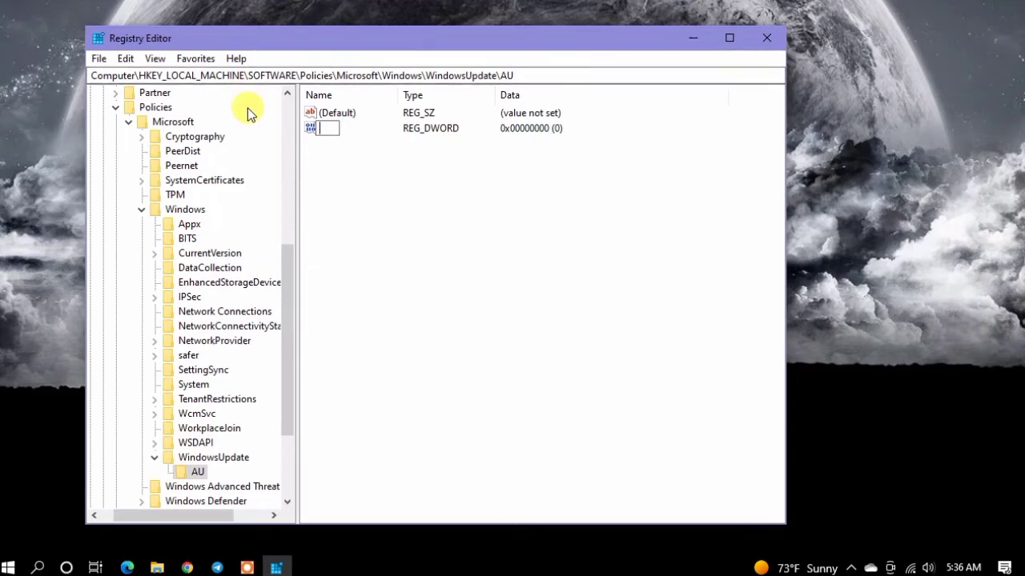
text(NoA)
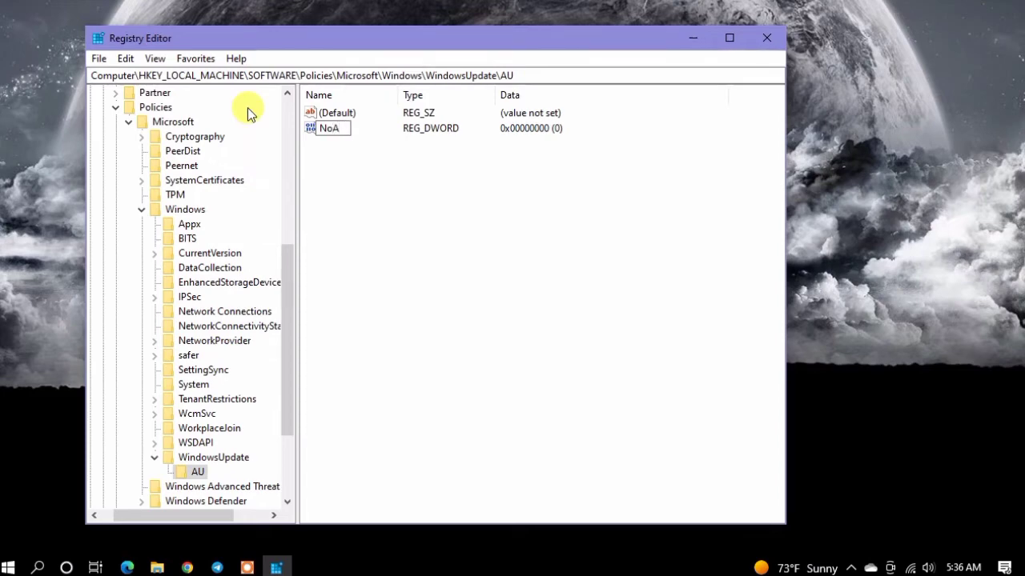
text(uto)
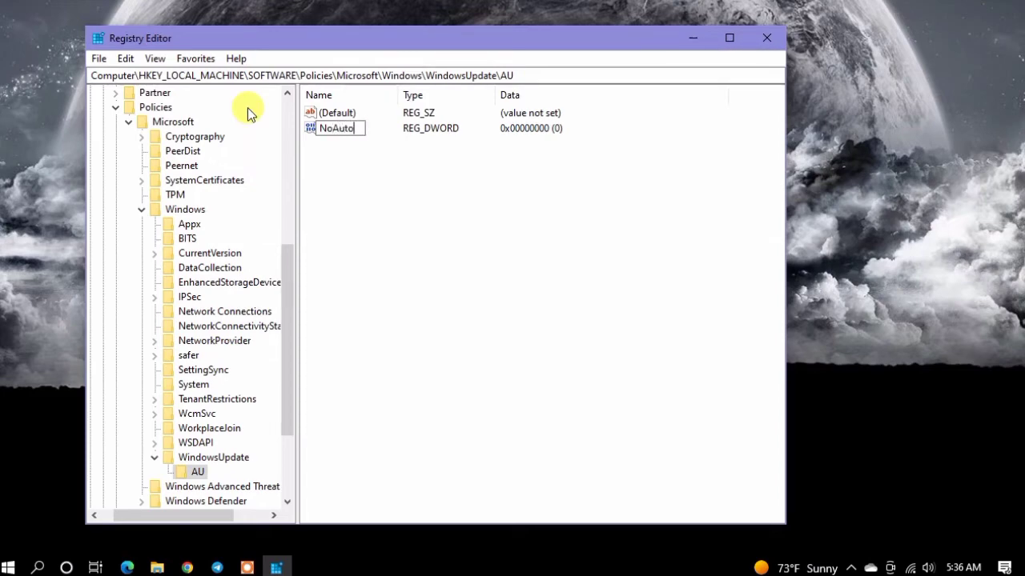
text(Update)
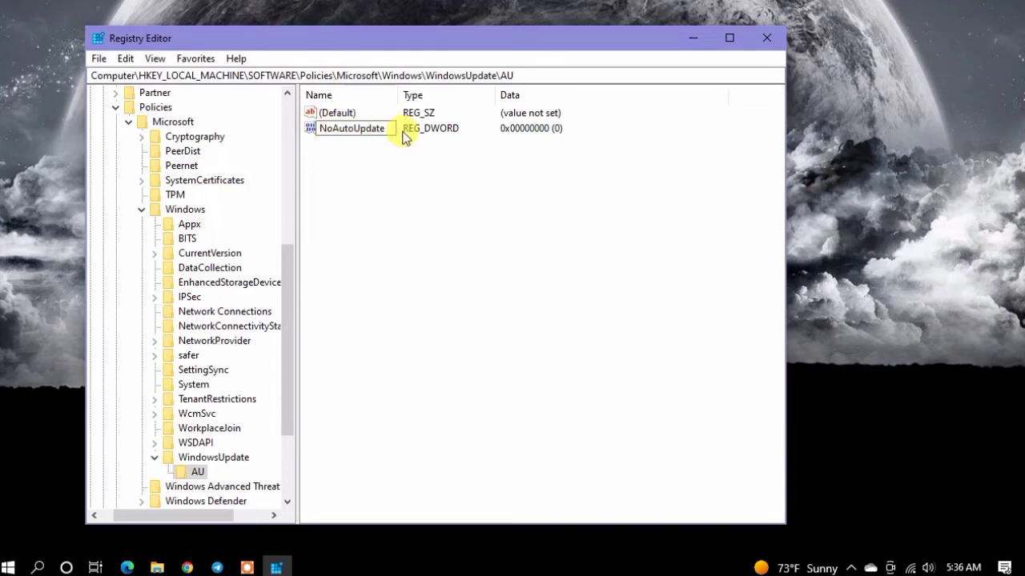
key(Return)
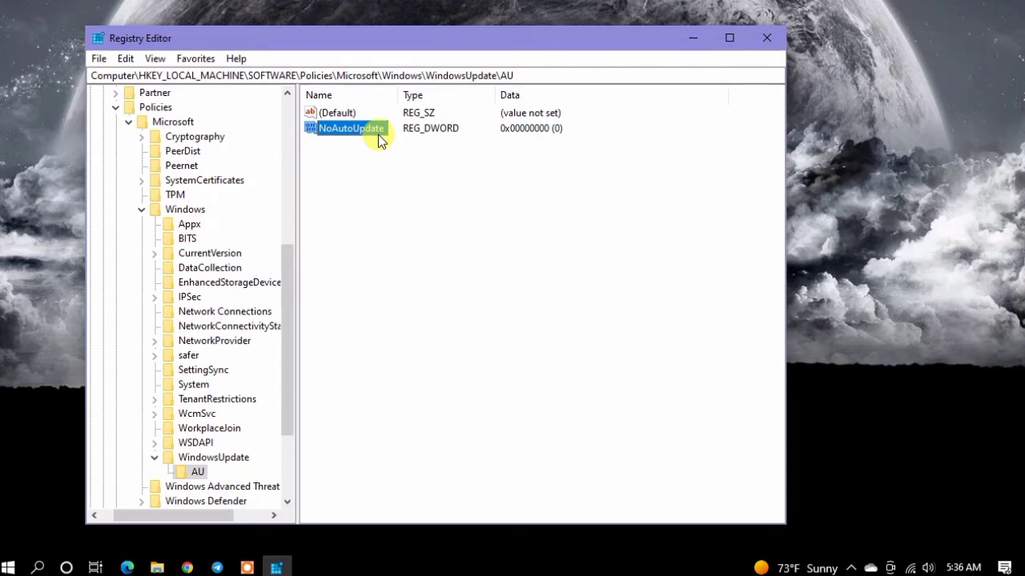
Step: Set the value data of NoAutoUpdate to 1 and confirm the change
right_click(376, 130)
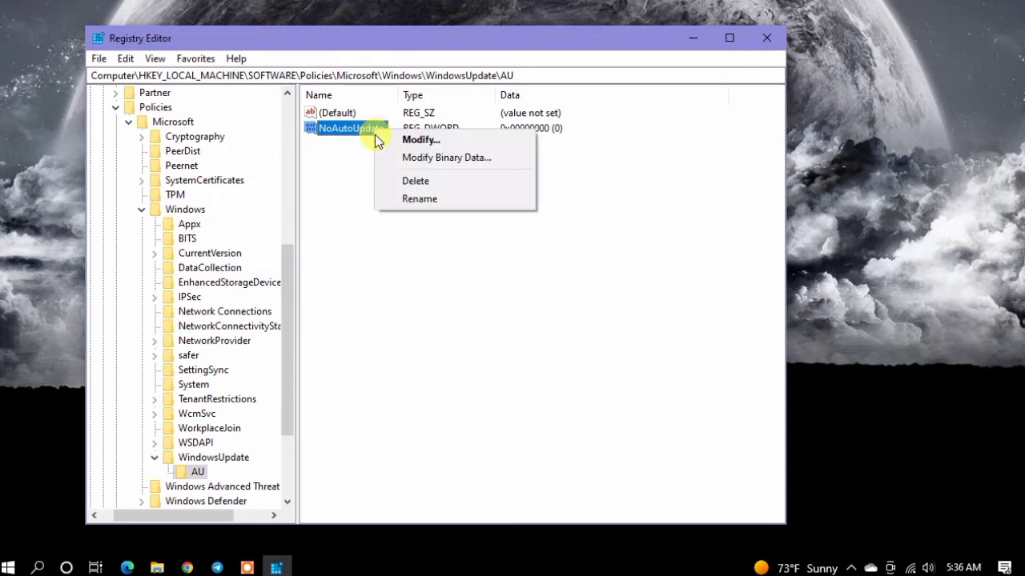
double_click(348, 126)
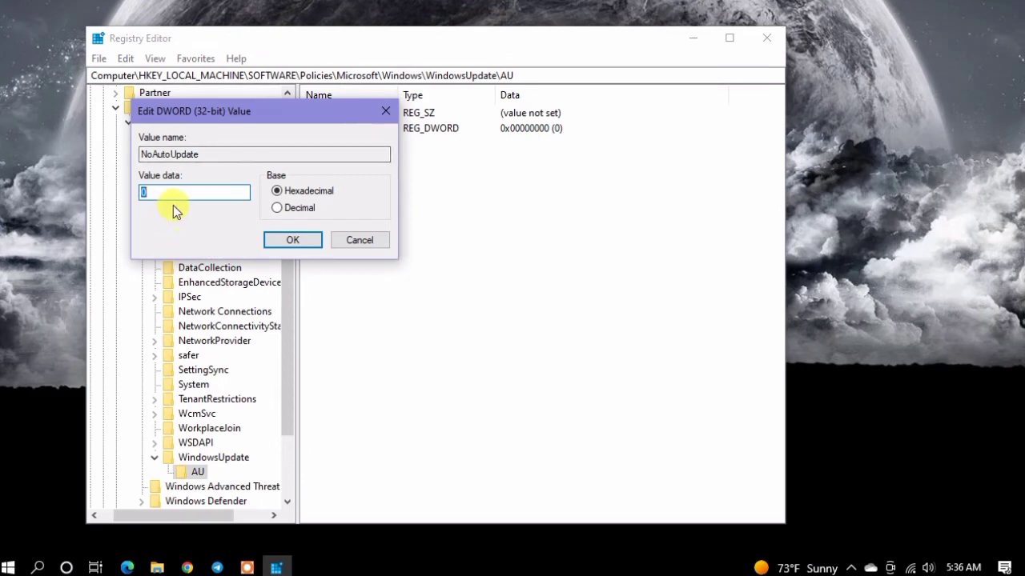
text(1)
click(278, 240)
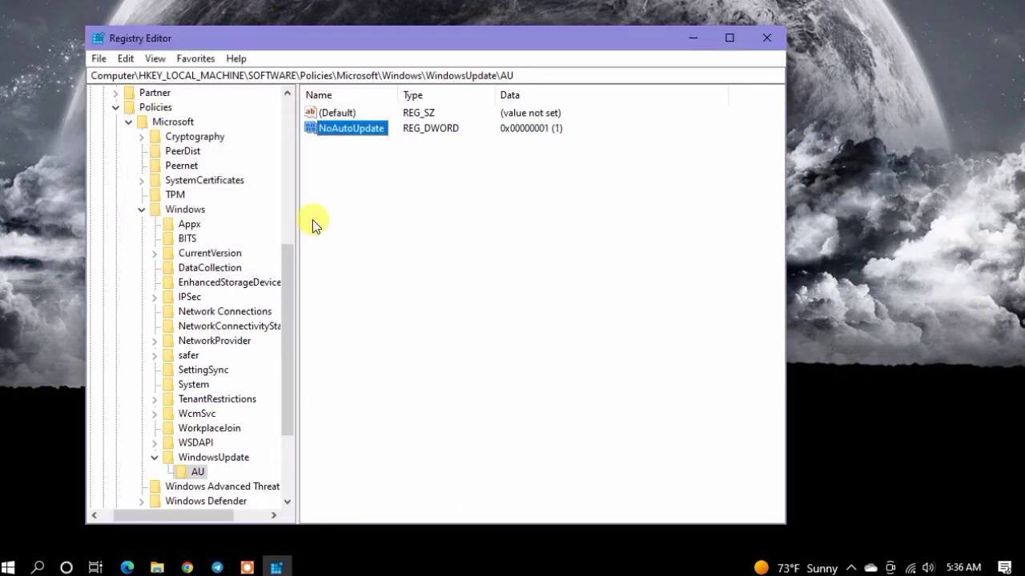
click(401, 200)
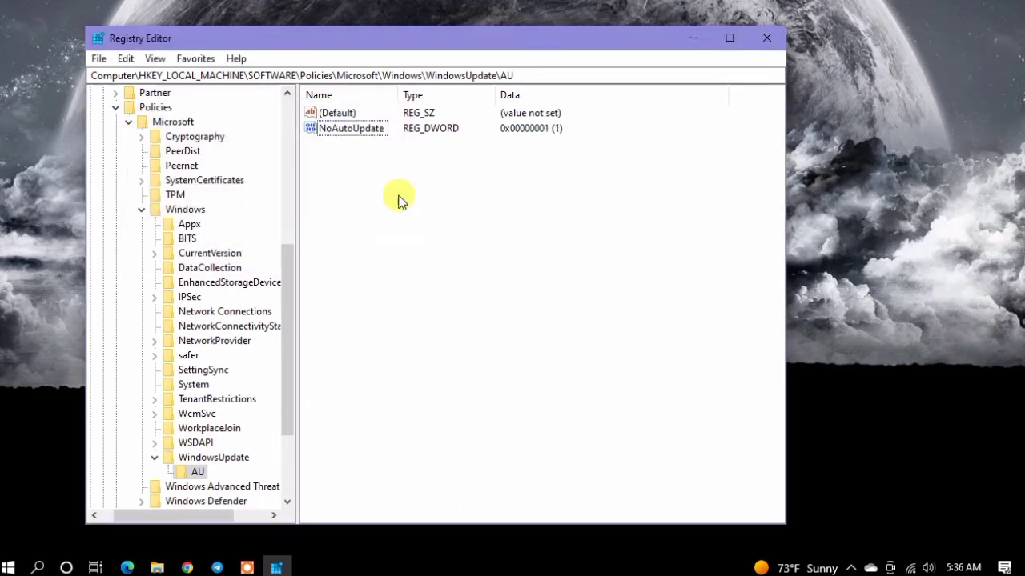
Step: Close the Registry Editor and refresh the desktop
click(779, 49)
right_click(778, 51)
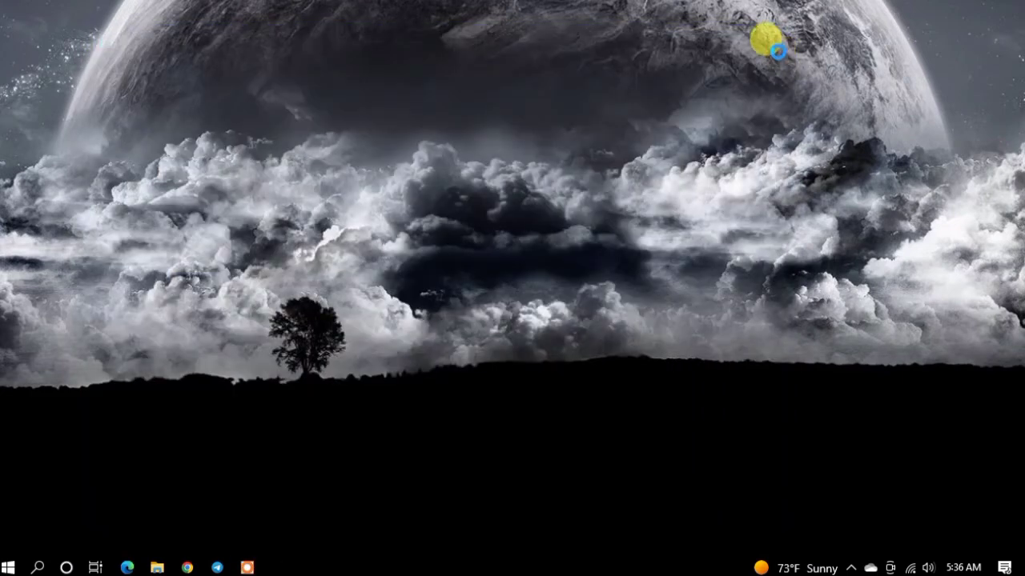
click(710, 103)
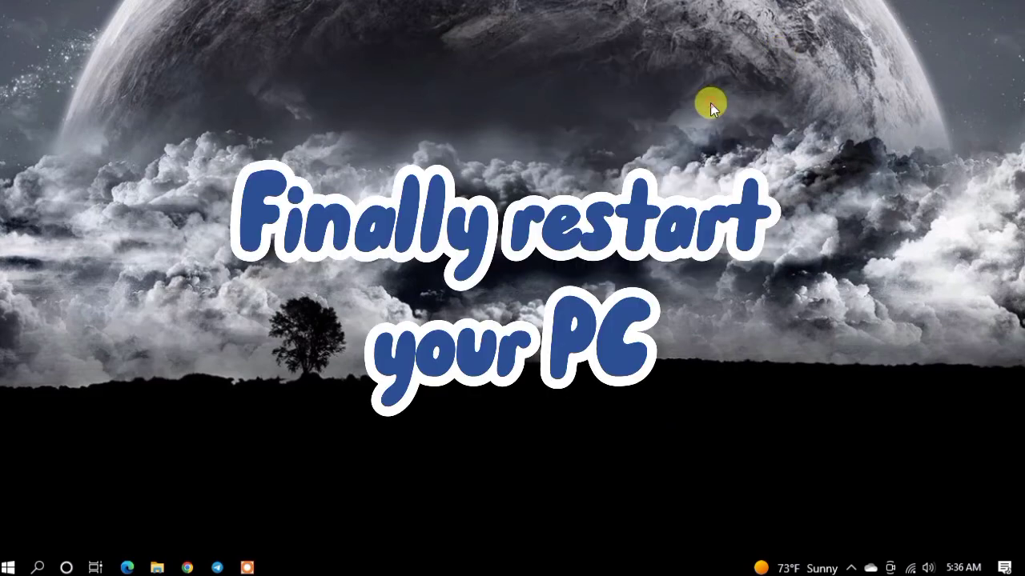
right_click(648, 142)
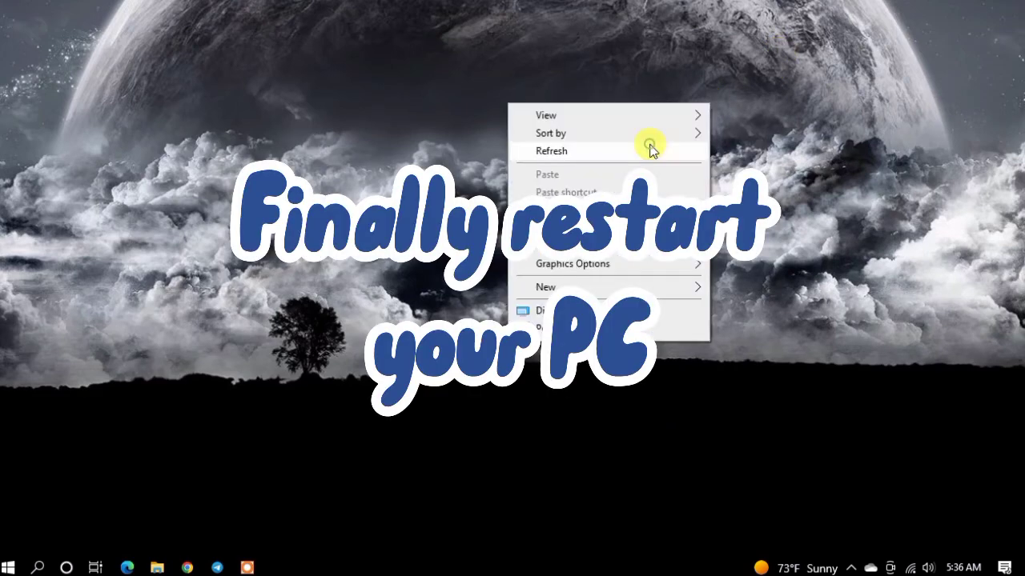
click(648, 147)
right_click(624, 179)
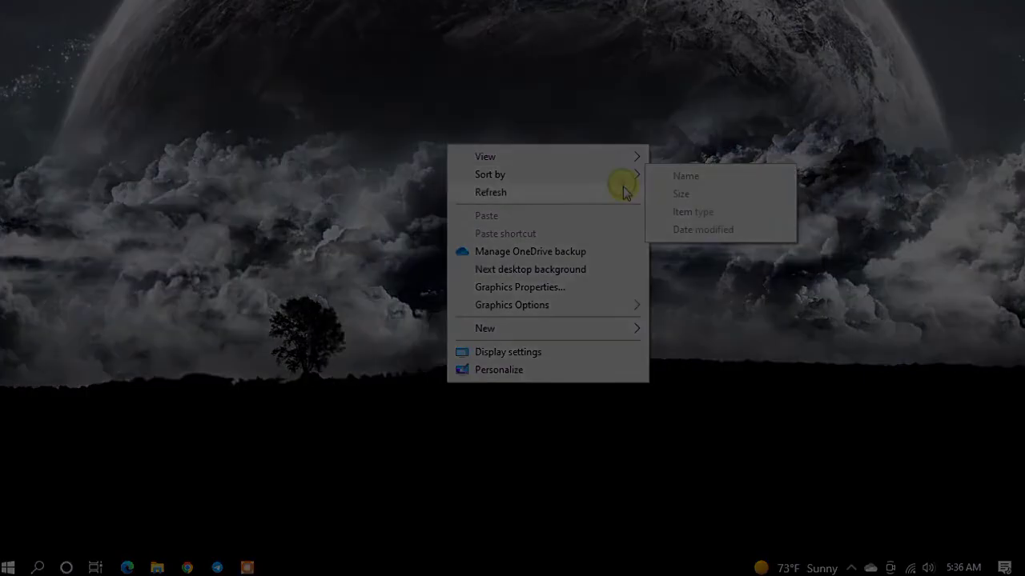
click(624, 193)
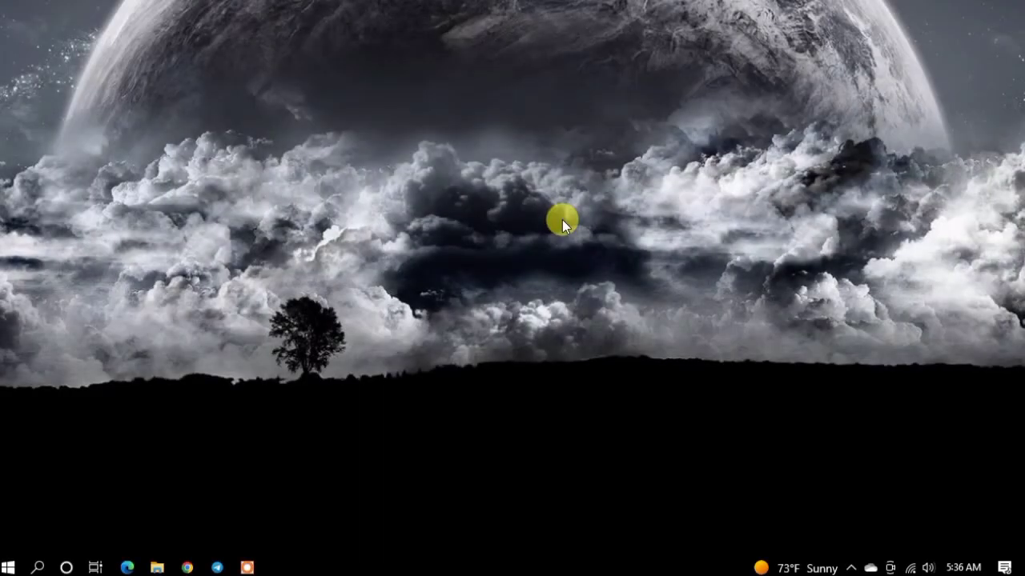